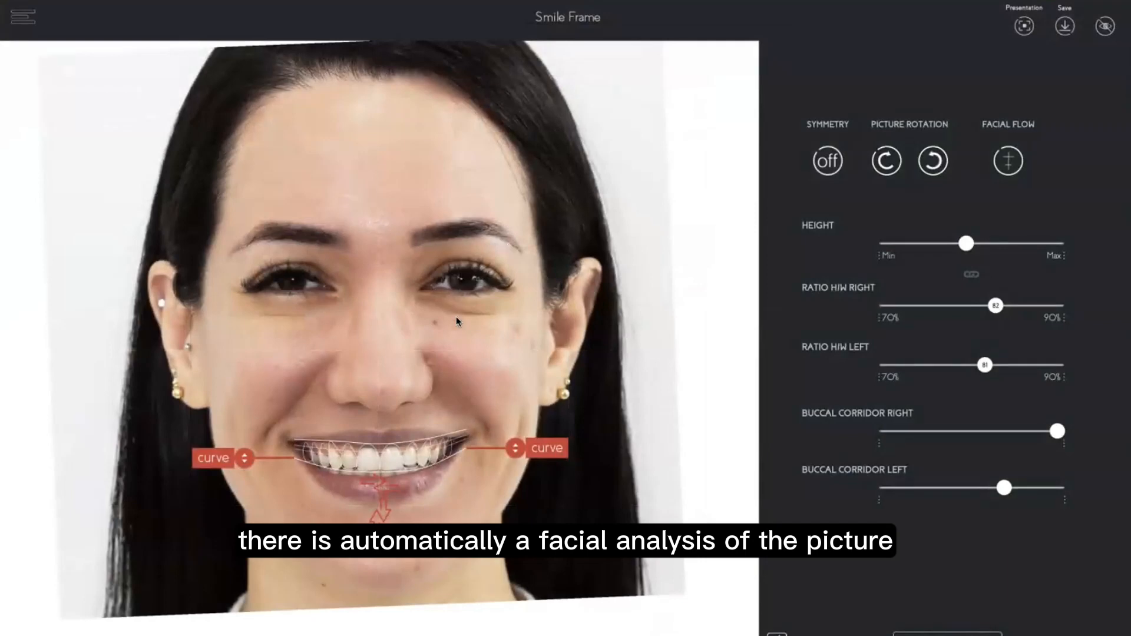
- Examine the proposed smile frame on the face and check it against the facial flow overlay, hiding the overlay again
scroll(456, 317, up, 5)
scroll(456, 316, down, 5)
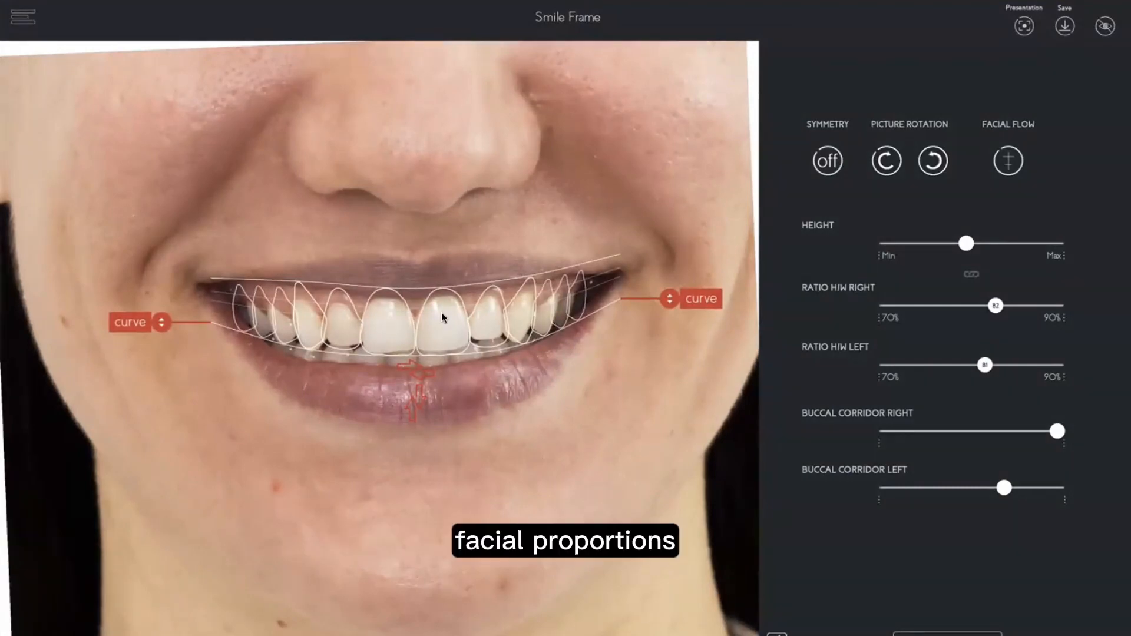
scroll(525, 321, down, 3)
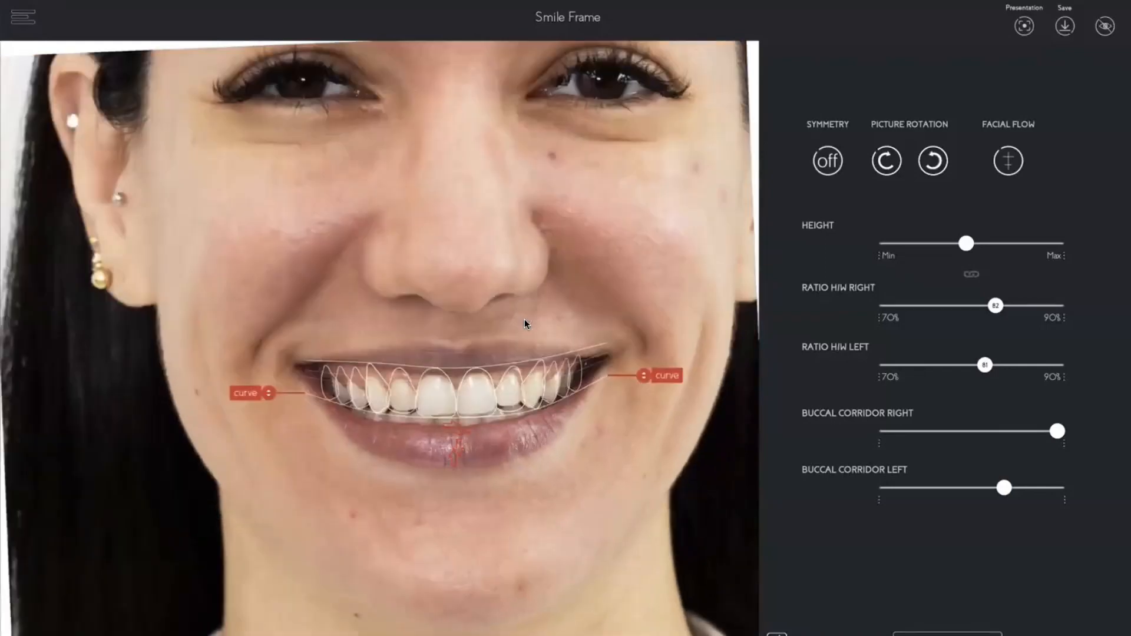
scroll(525, 324, down, 2)
click(1003, 158)
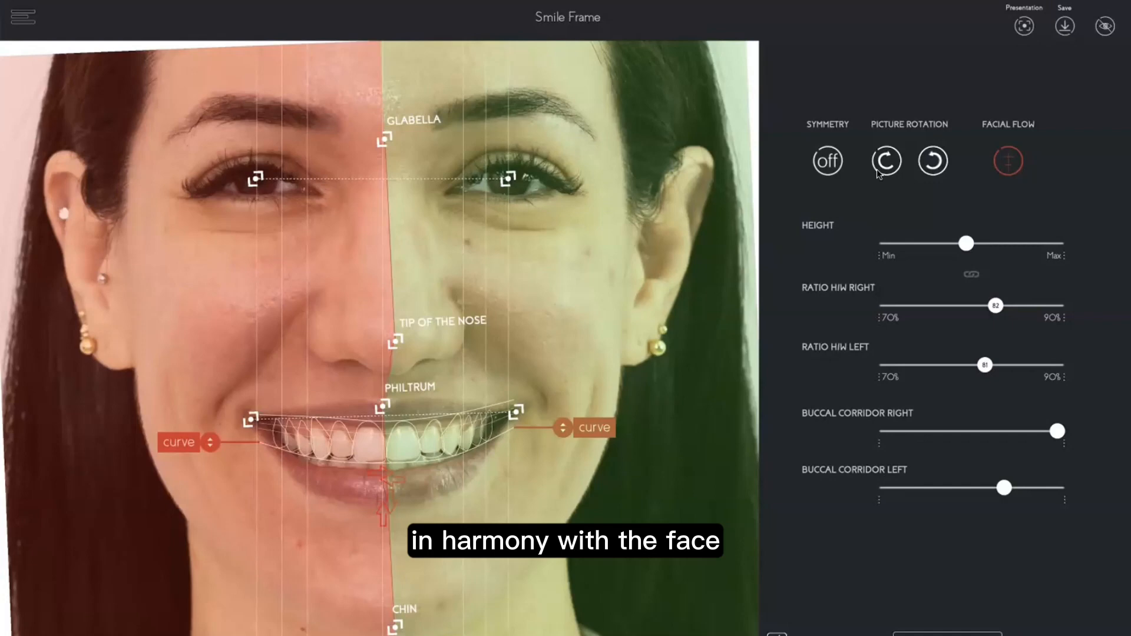
click(1008, 161)
- Raise the frame height slightly, fine-tune the right H/W ratio to 81%, and generate the smile design options
mouse_move(962, 241)
mouse_down()
mouse_move(1007, 243)
mouse_move(970, 250)
mouse_up()
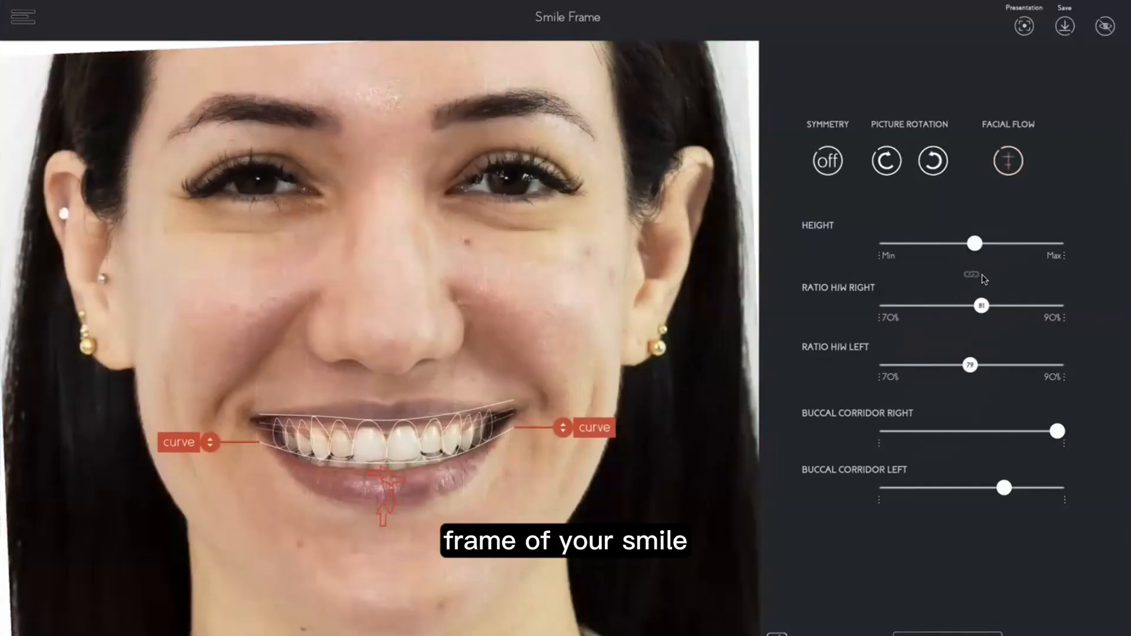
drag(982, 306, 986, 306)
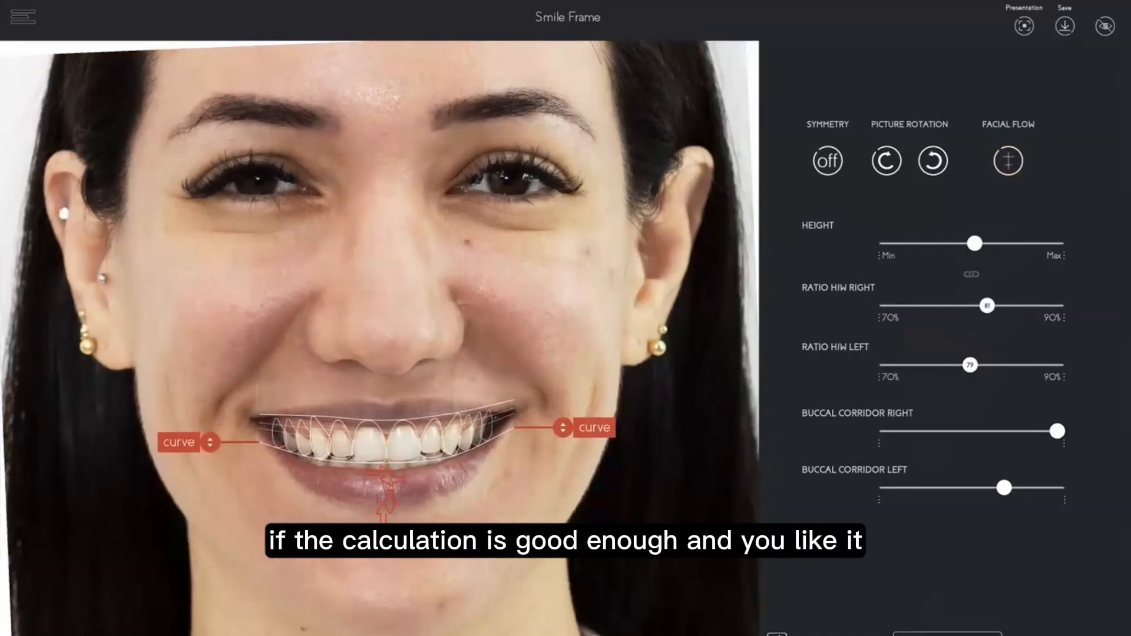
click(949, 633)
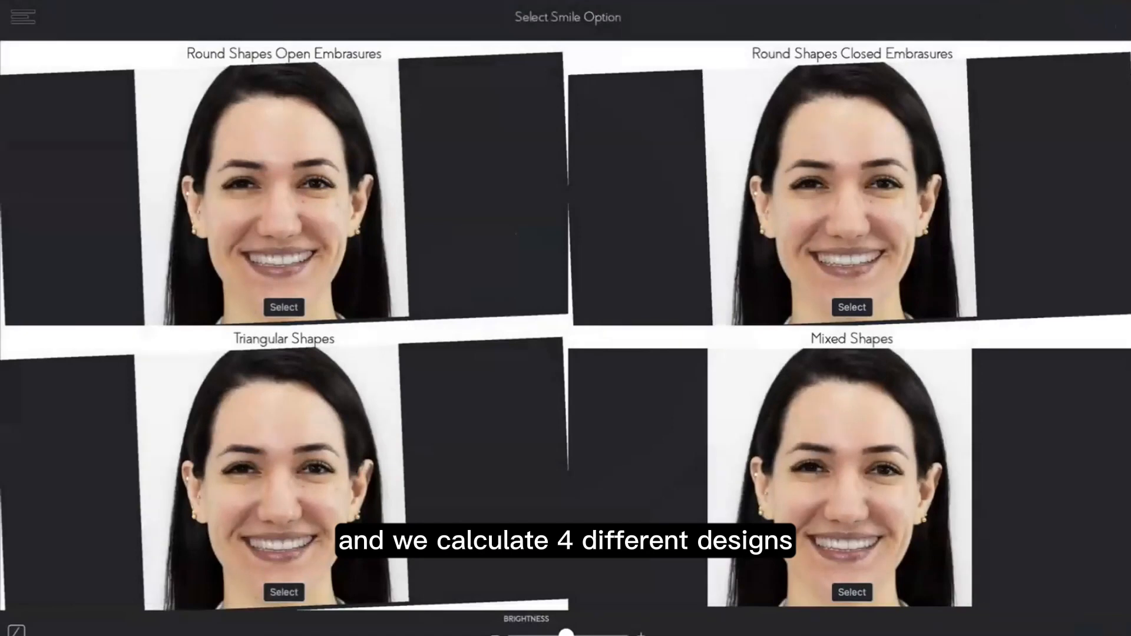
- Brighten the four smile previews and choose the Round Shapes Closed Embrasures design
click(641, 634)
click(640, 633)
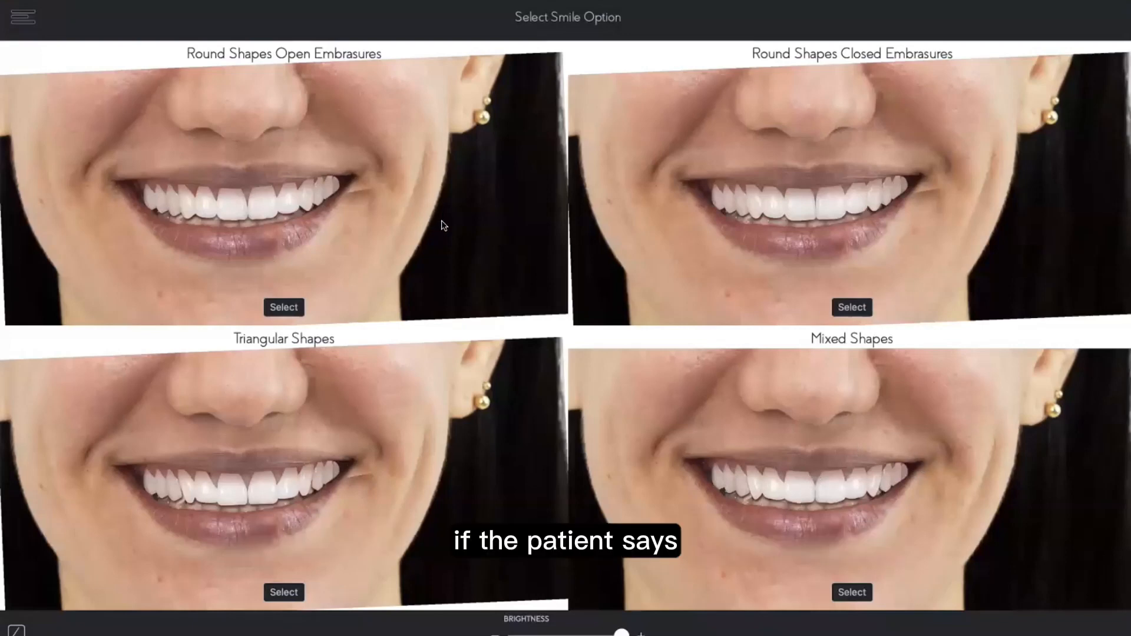
click(860, 299)
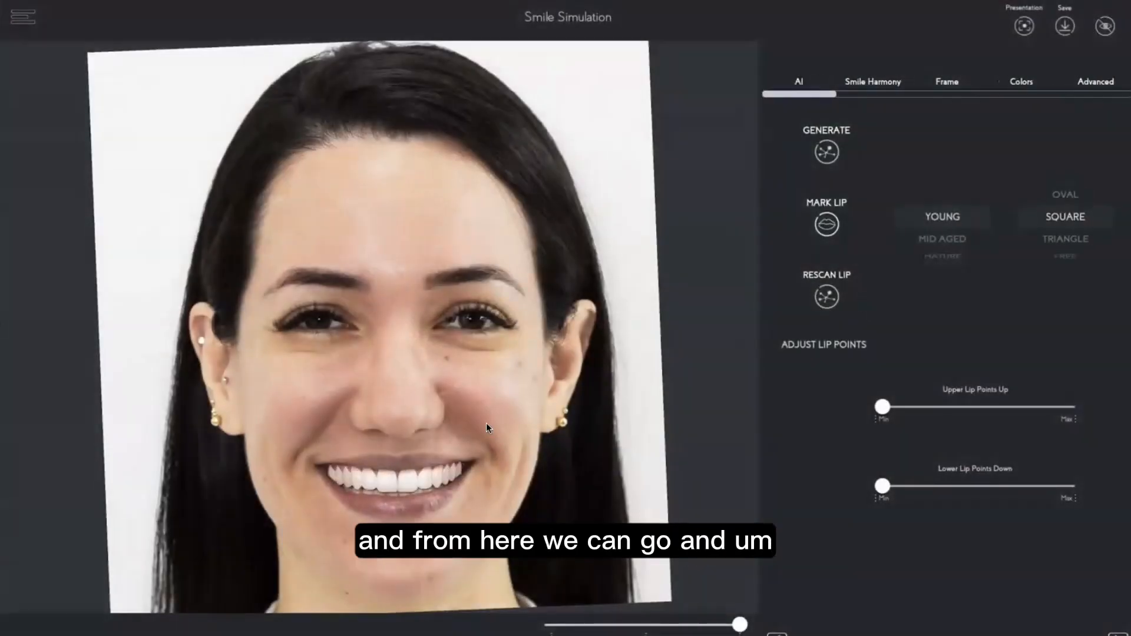
- Set the smile dominance fully to Monotonic and show the tooth outlines and smile curve over the natural teeth
scroll(474, 442, up, 2)
scroll(475, 441, down, 3)
scroll(475, 443, up, 2)
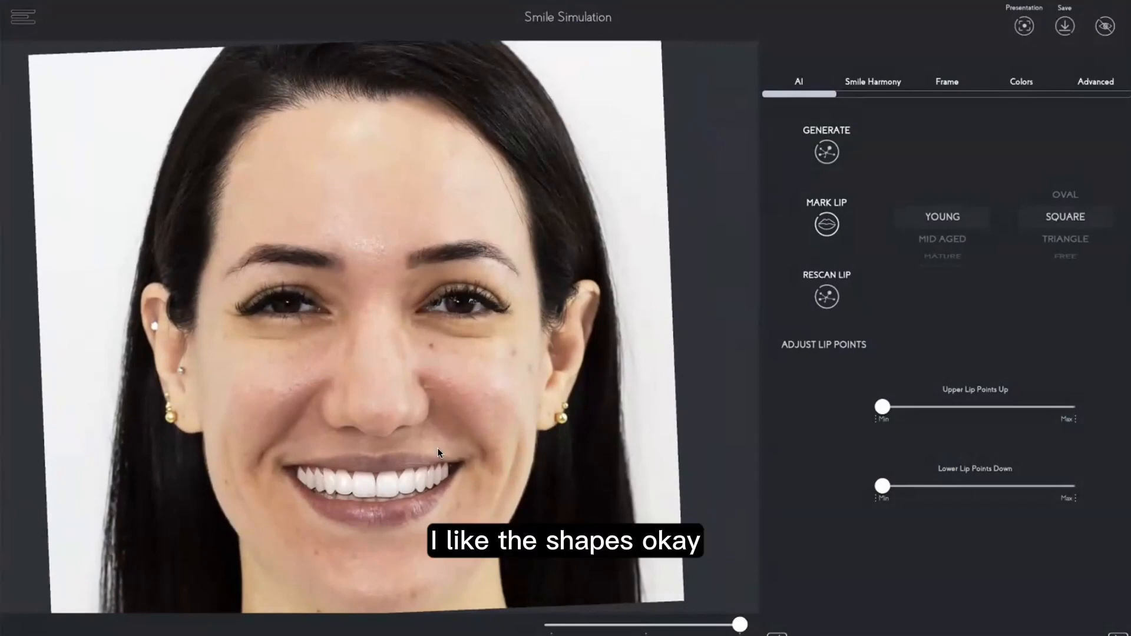
scroll(437, 447, up, 5)
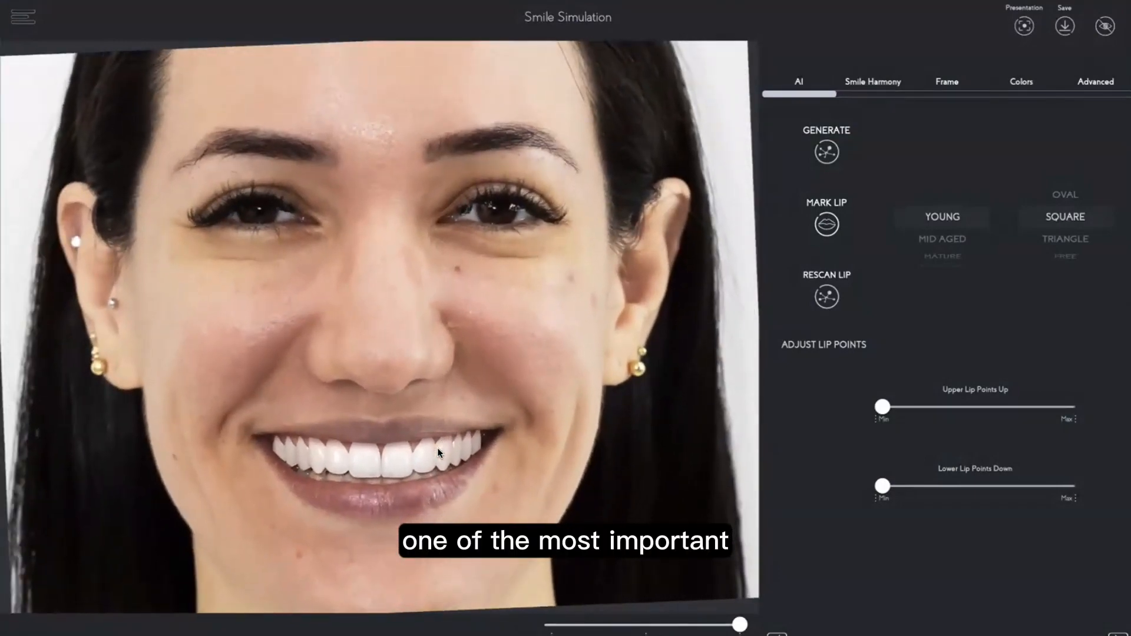
click(868, 84)
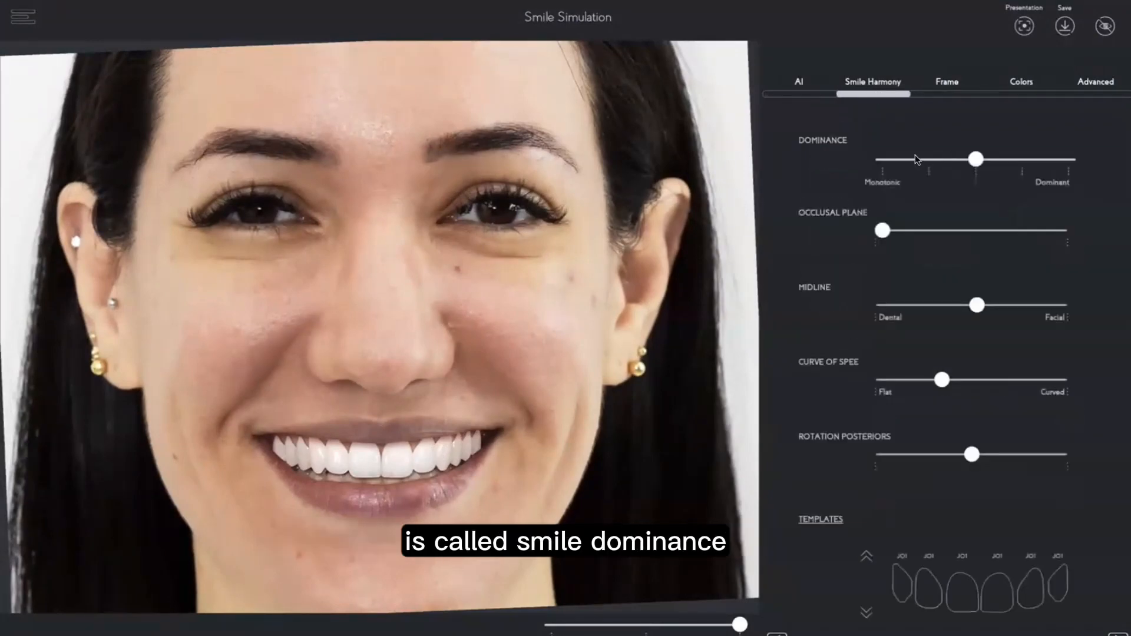
click(882, 159)
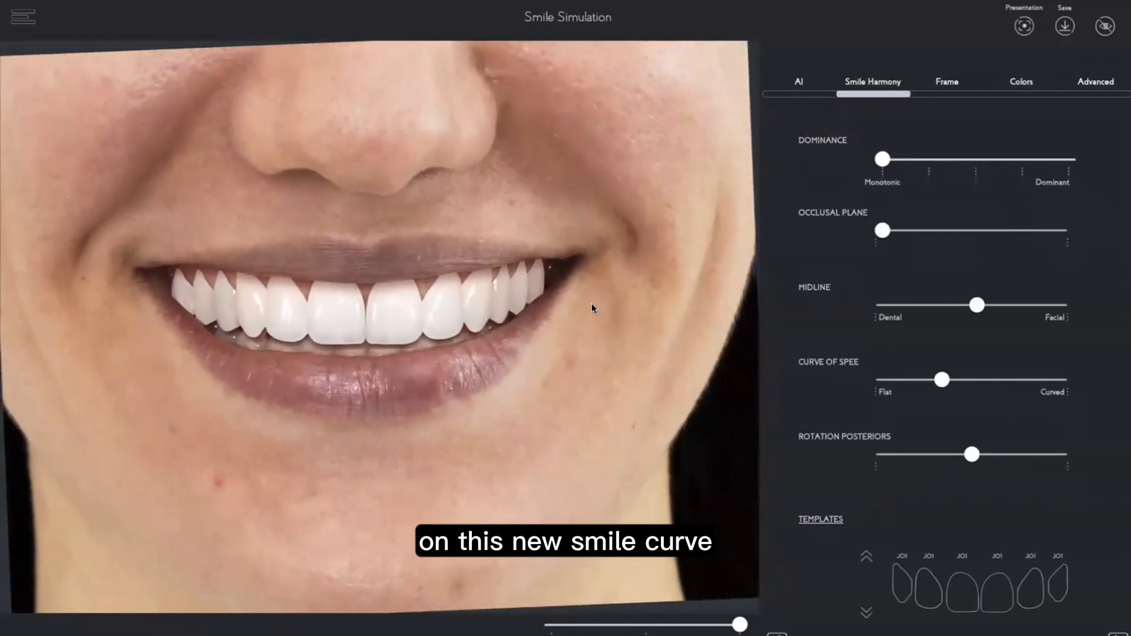
click(645, 624)
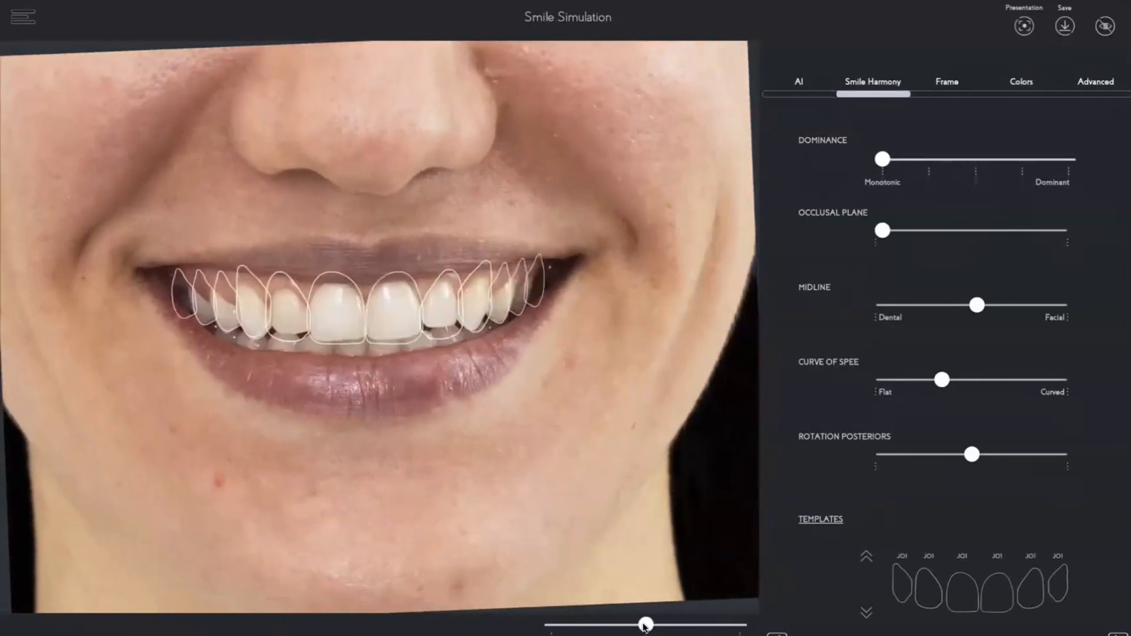
click(547, 622)
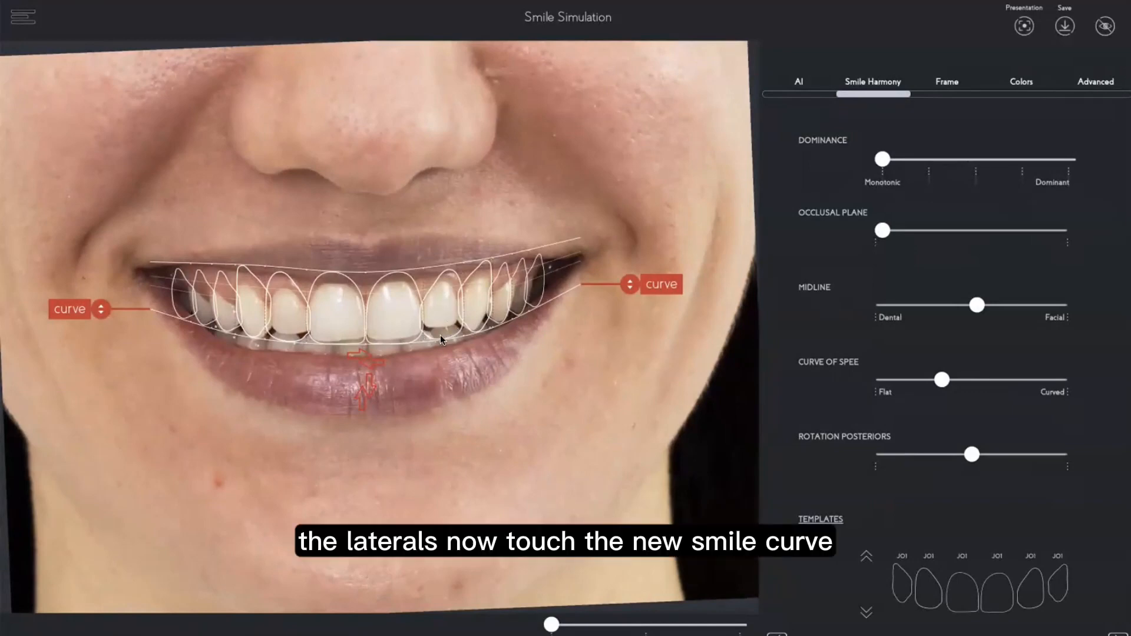
- Raise the smile dominance to one notch below fully Dominant and show the full simulation on the face
click(972, 158)
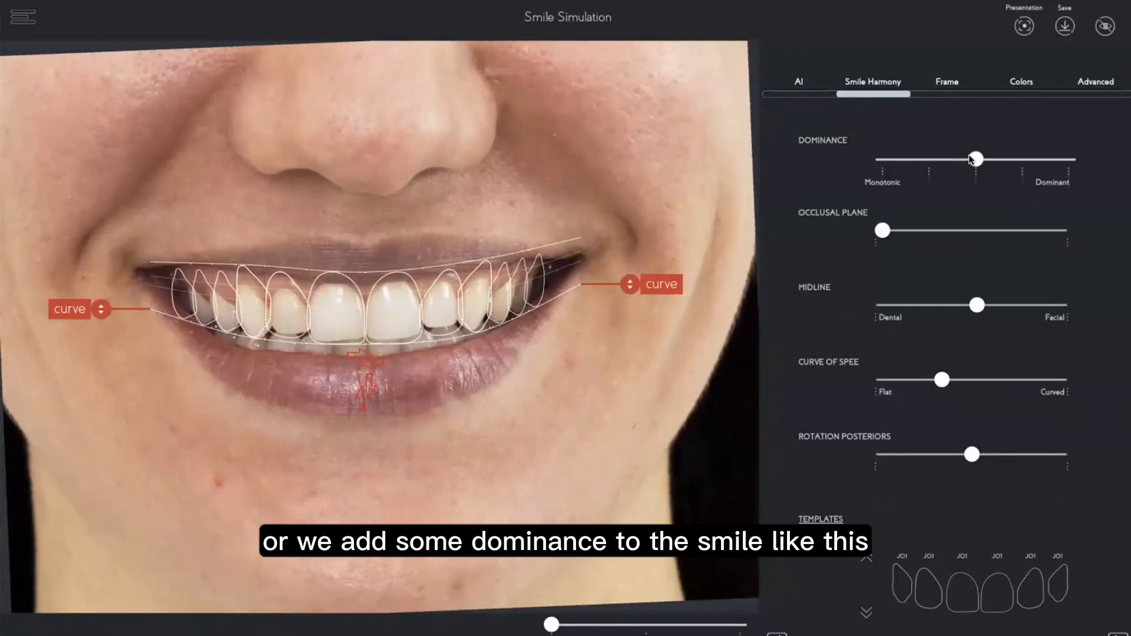
drag(971, 158, 1007, 157)
click(735, 626)
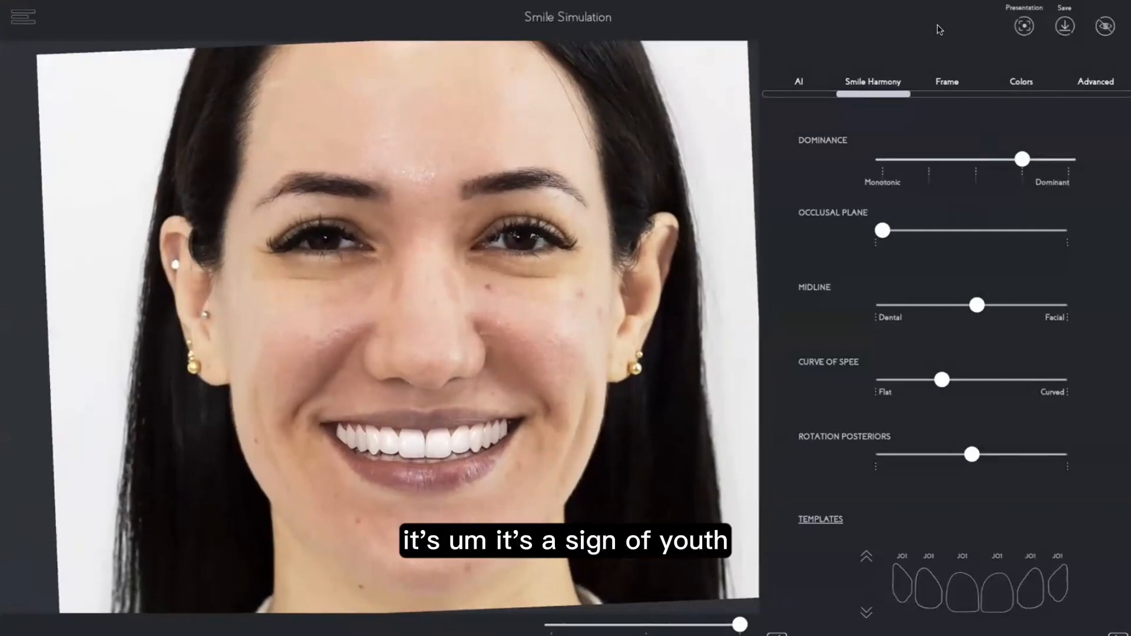
- Make the simulated teeth slightly warmer in color and reduce their brightness a little
click(1018, 83)
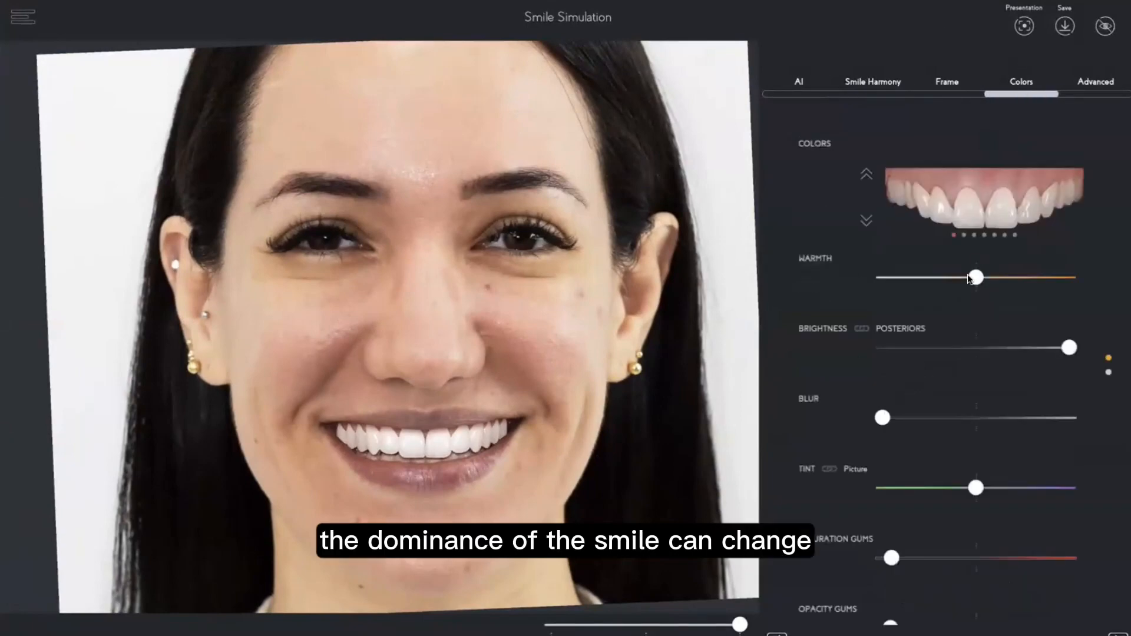
drag(993, 280, 984, 285)
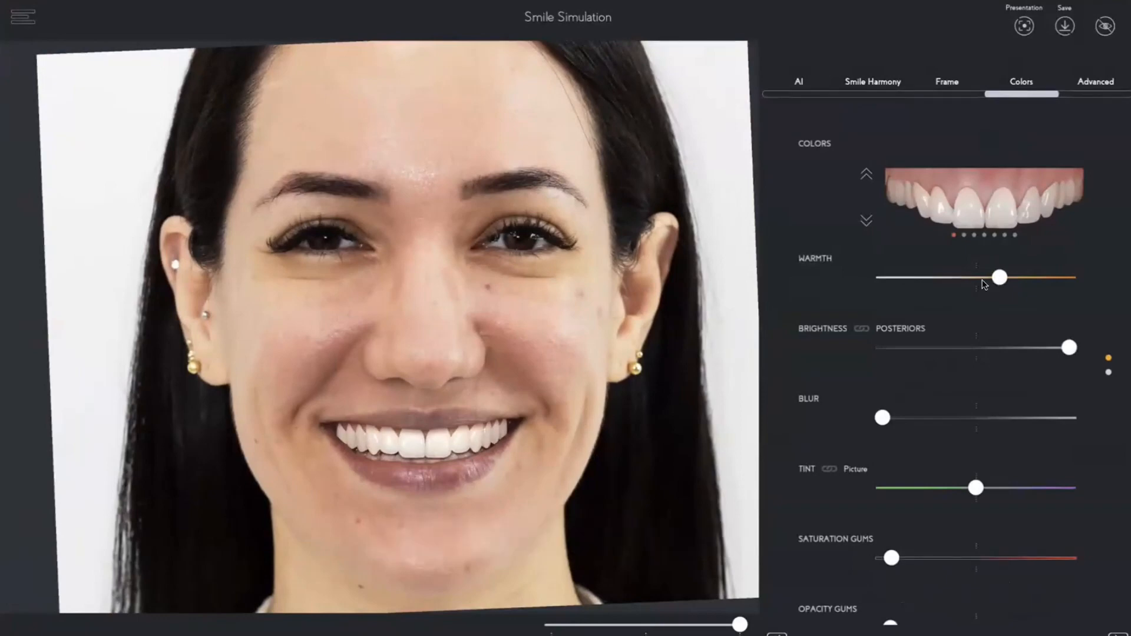
click(1029, 348)
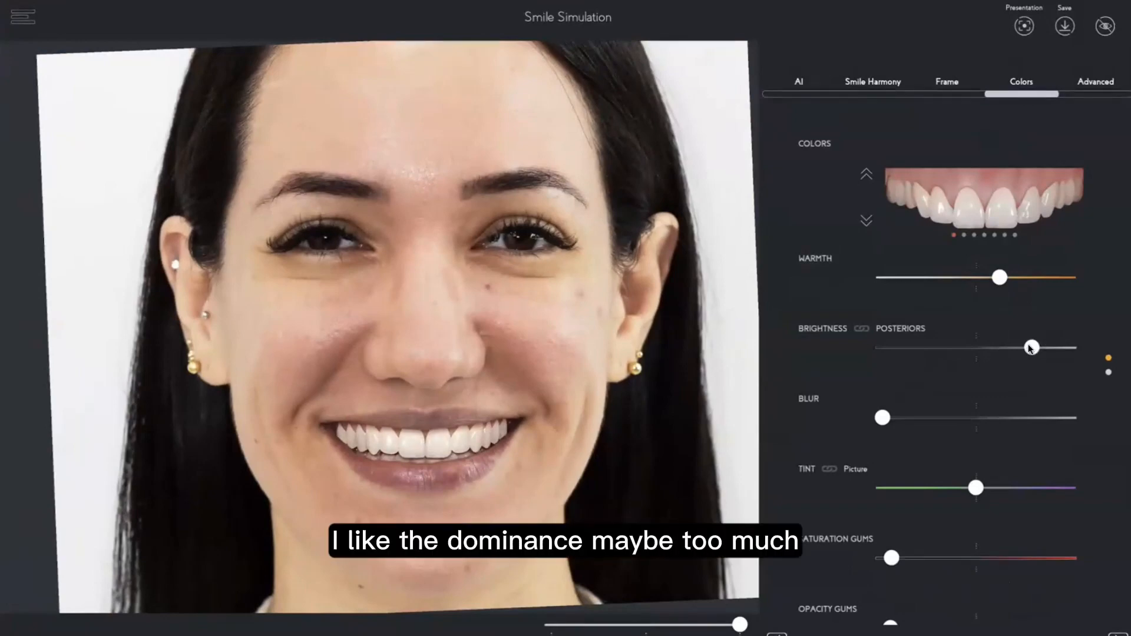
- Set the smile dominance to the middle notch between Monotonic and Dominant
click(866, 75)
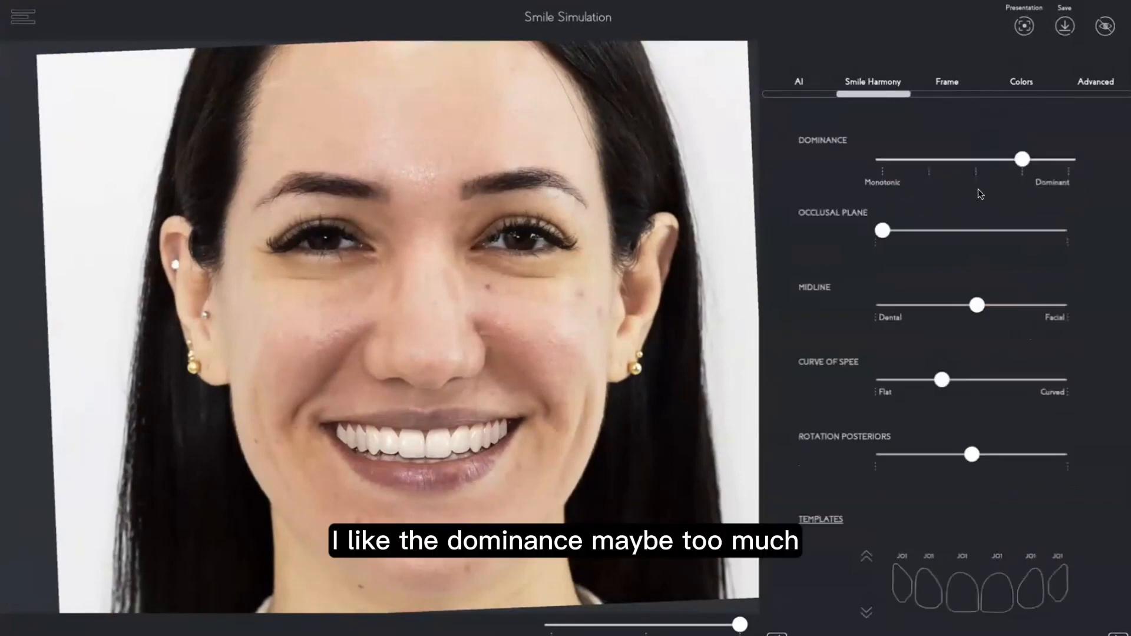
click(974, 159)
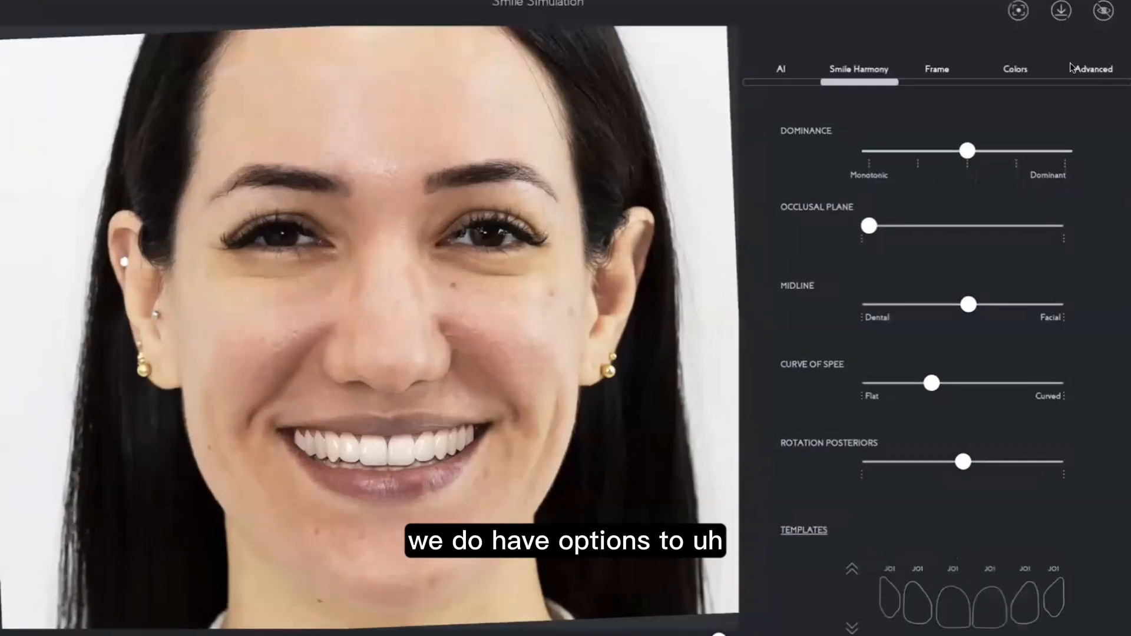
- Use the advanced tooth editing to select the patient's left central incisor, followed by the adjacent lateral incisor
click(1095, 82)
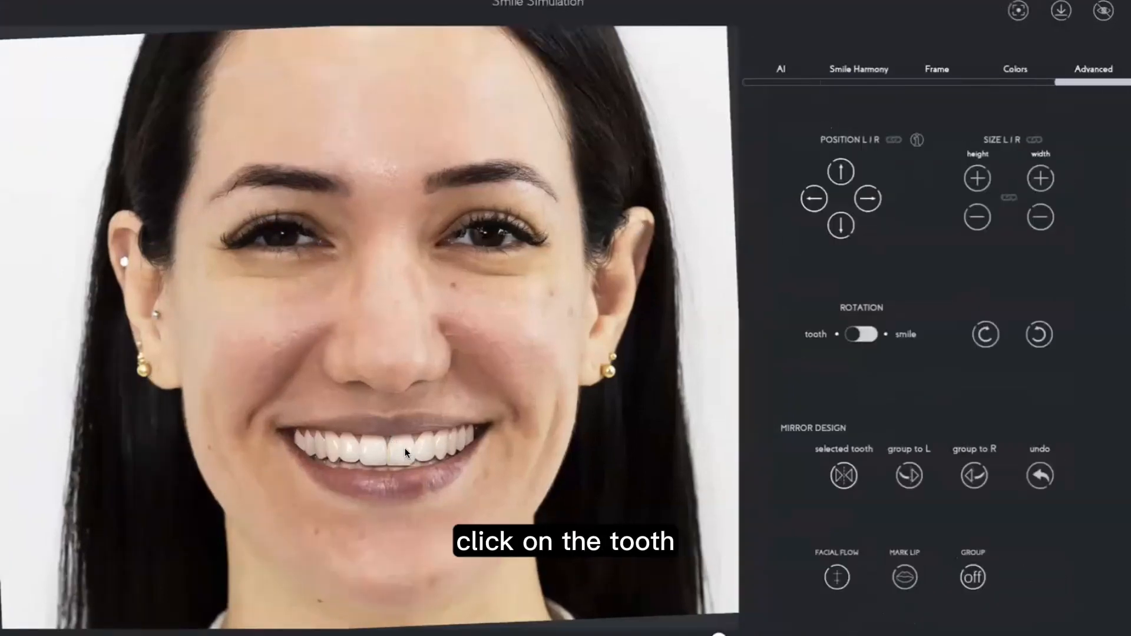
click(404, 449)
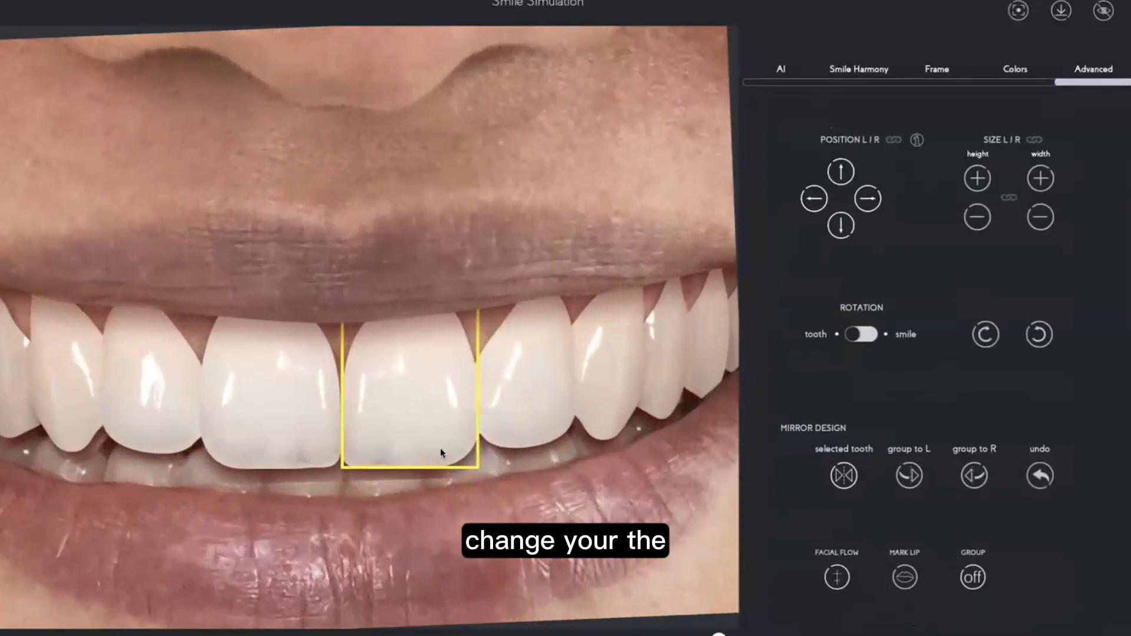
click(549, 435)
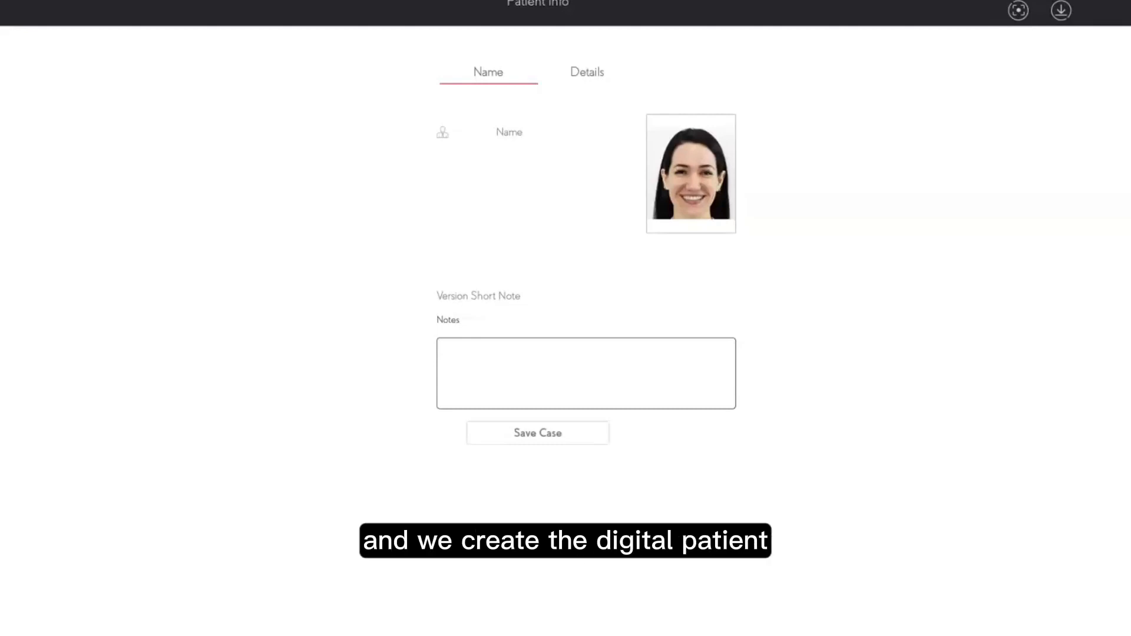
- Leave the patient info form without saving the case and start a new case
key(Escape)
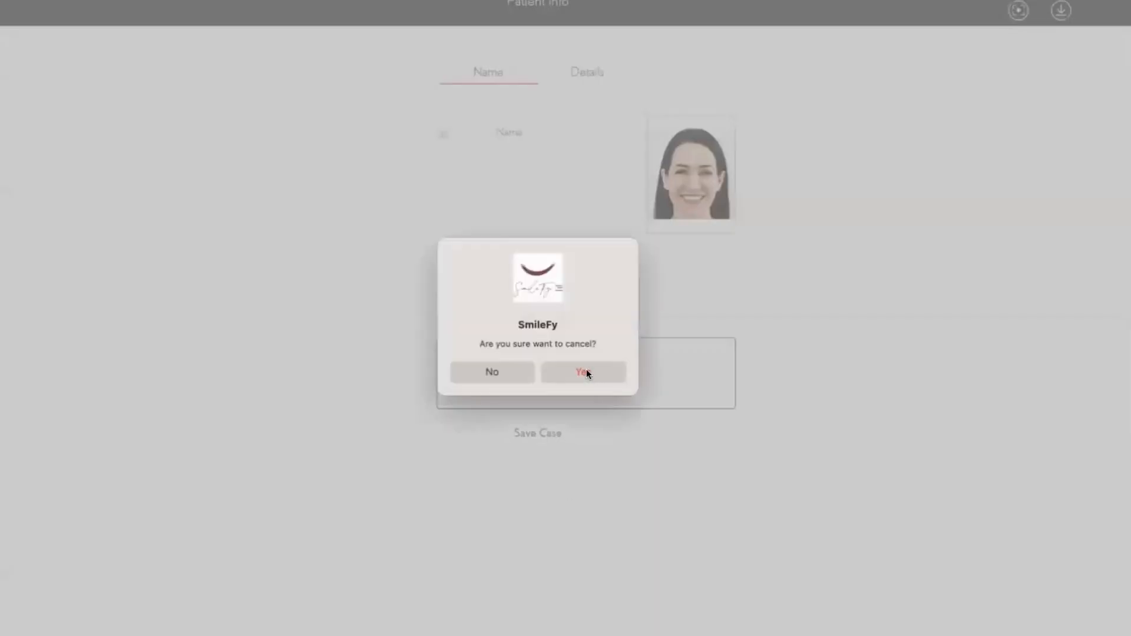
click(583, 371)
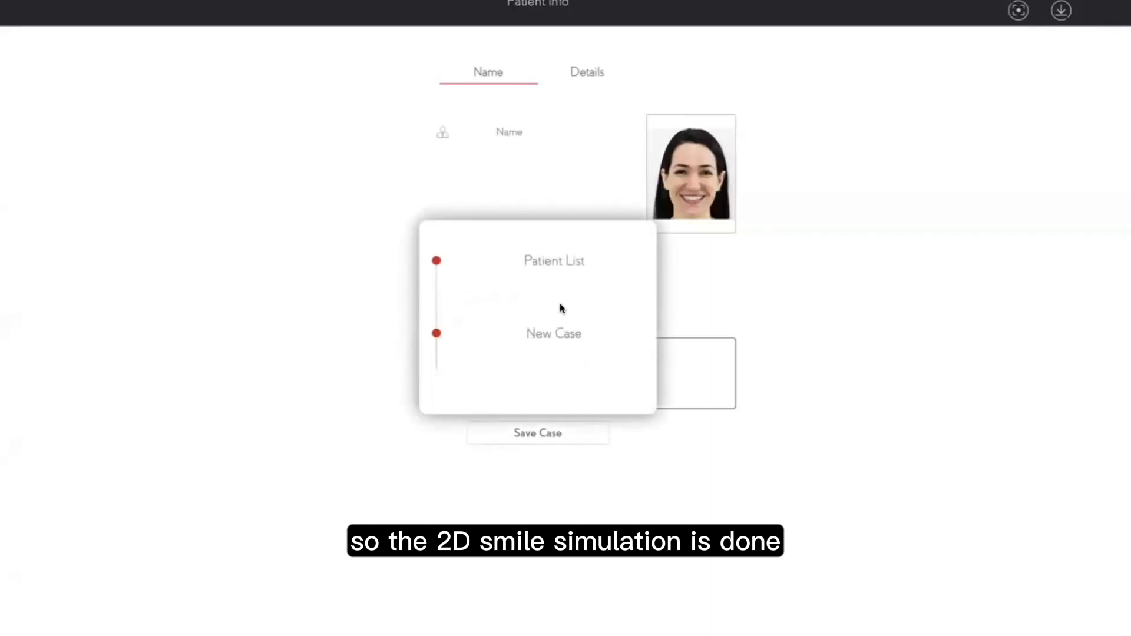
click(549, 333)
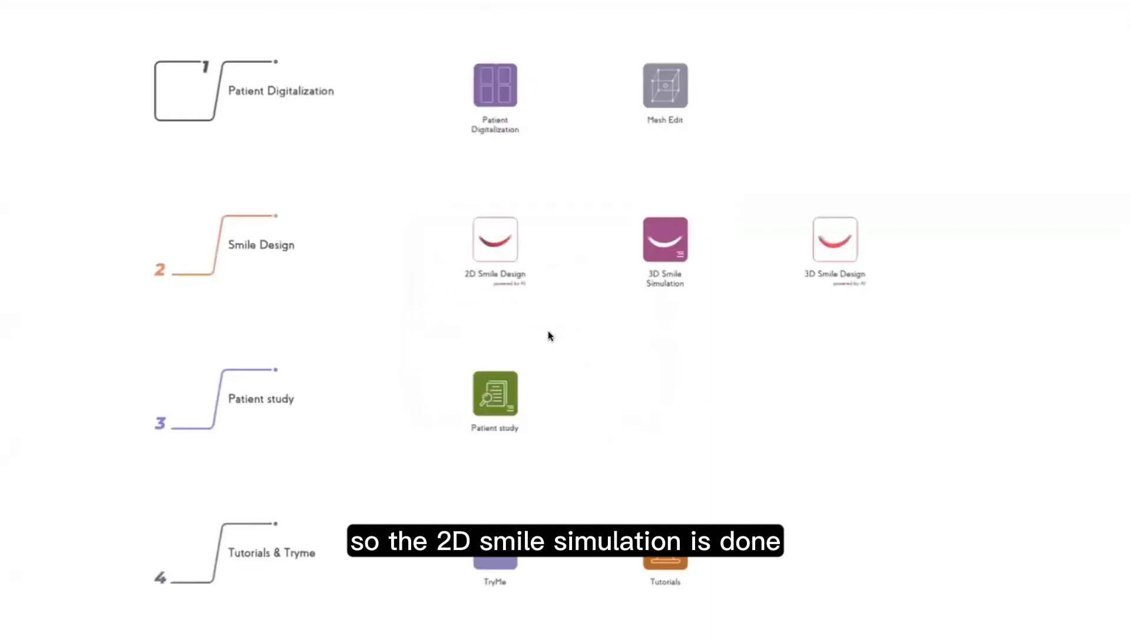